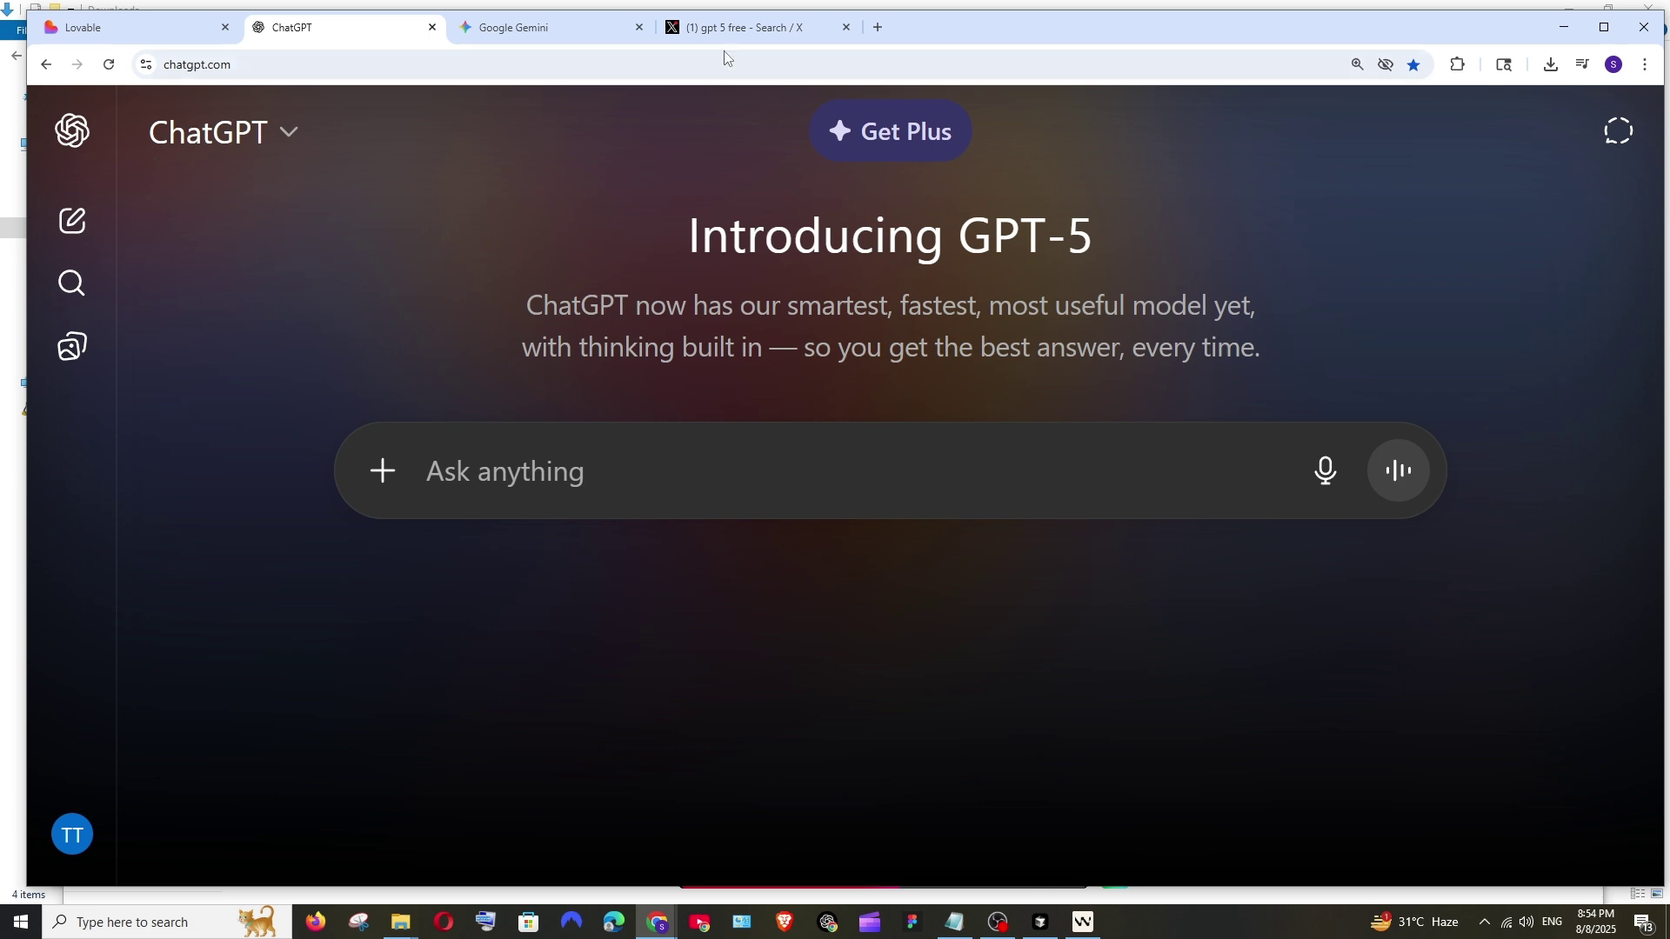
Step: Move from the ChatGPT usage-limits image to Cursor's X post announcing free GPT-5
{"action": "left_click", "coordinate": [735, 27]}
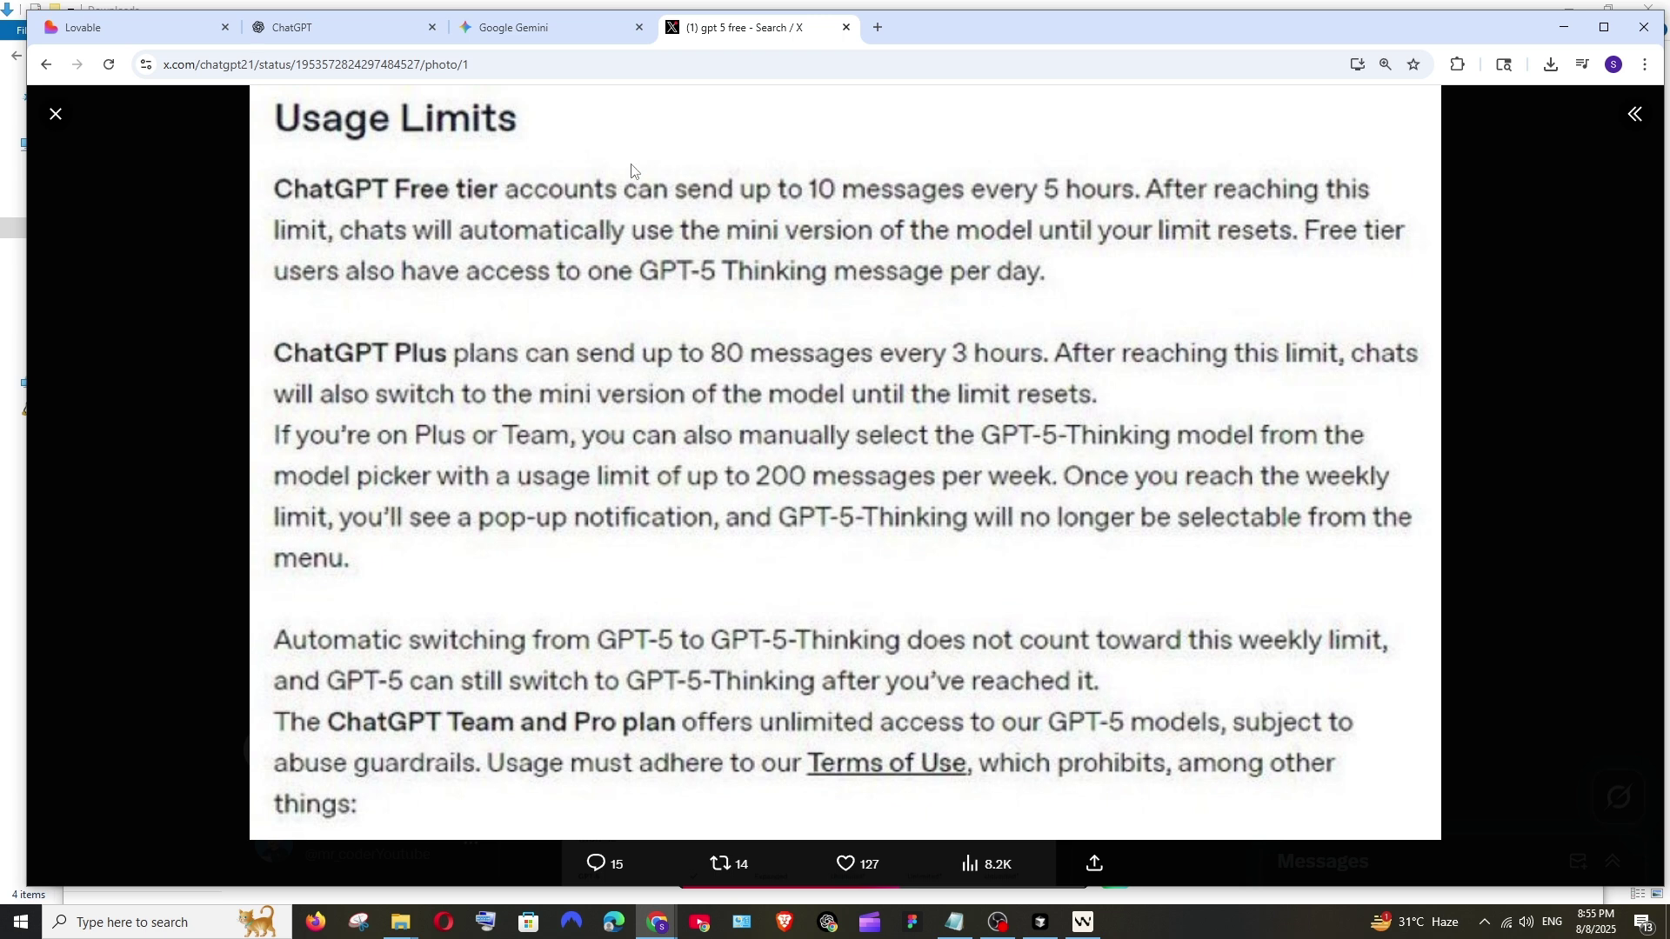
{"action": "left_click", "coordinate": [383, 40]}
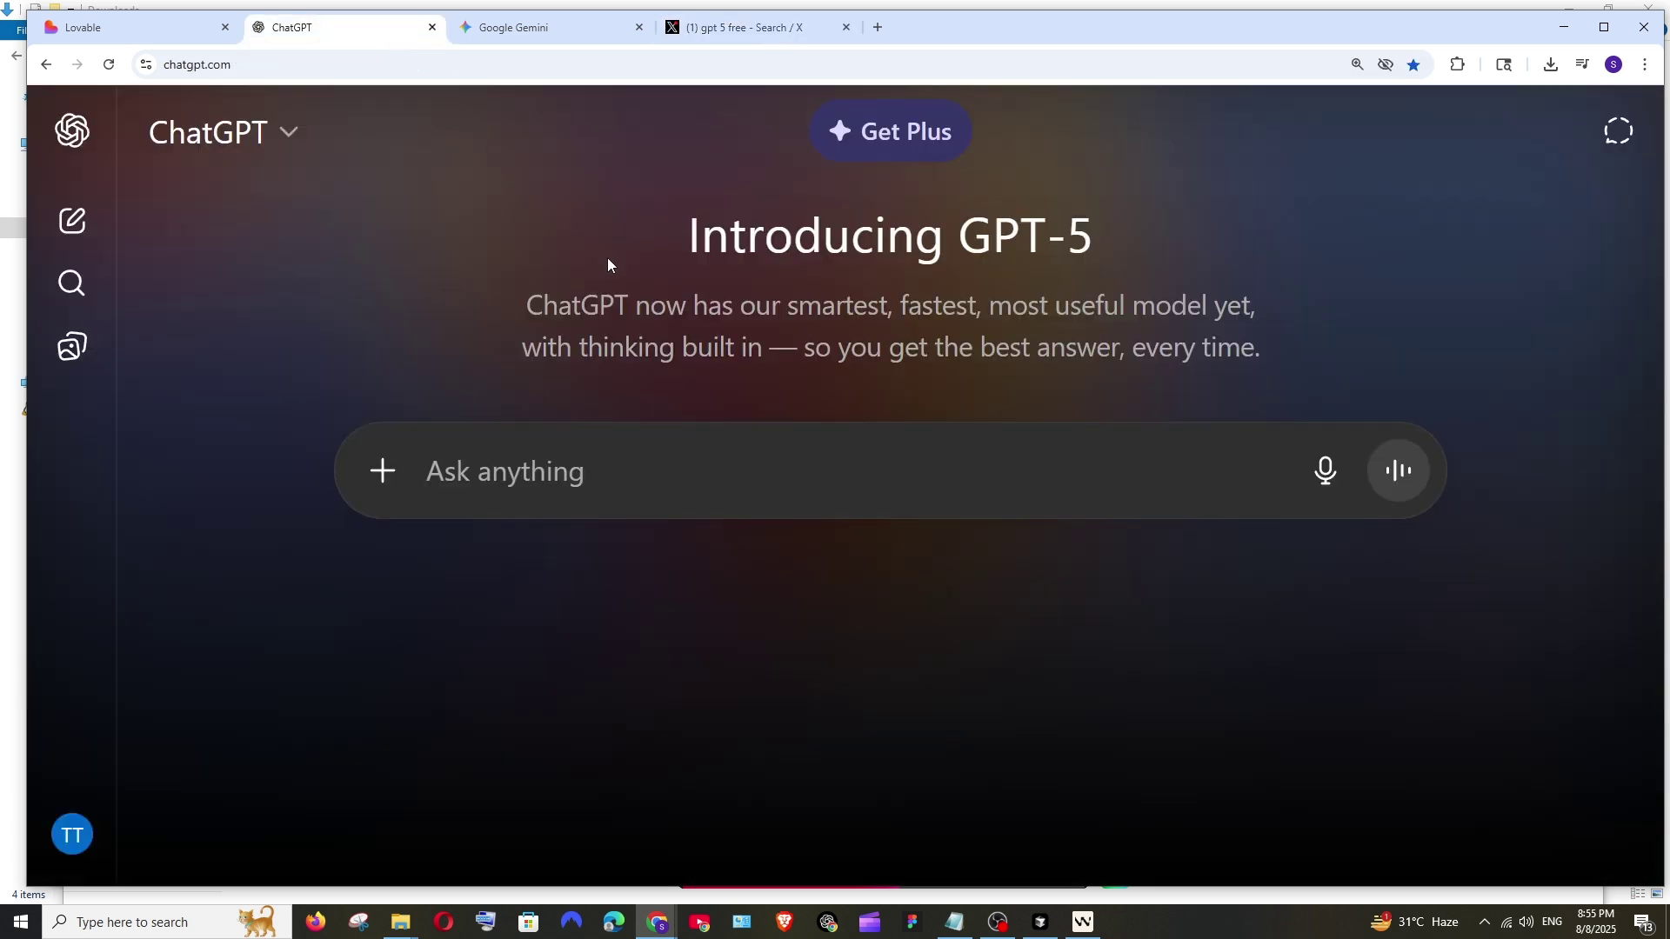
{"action": "key", "text": "ctrl+4"}
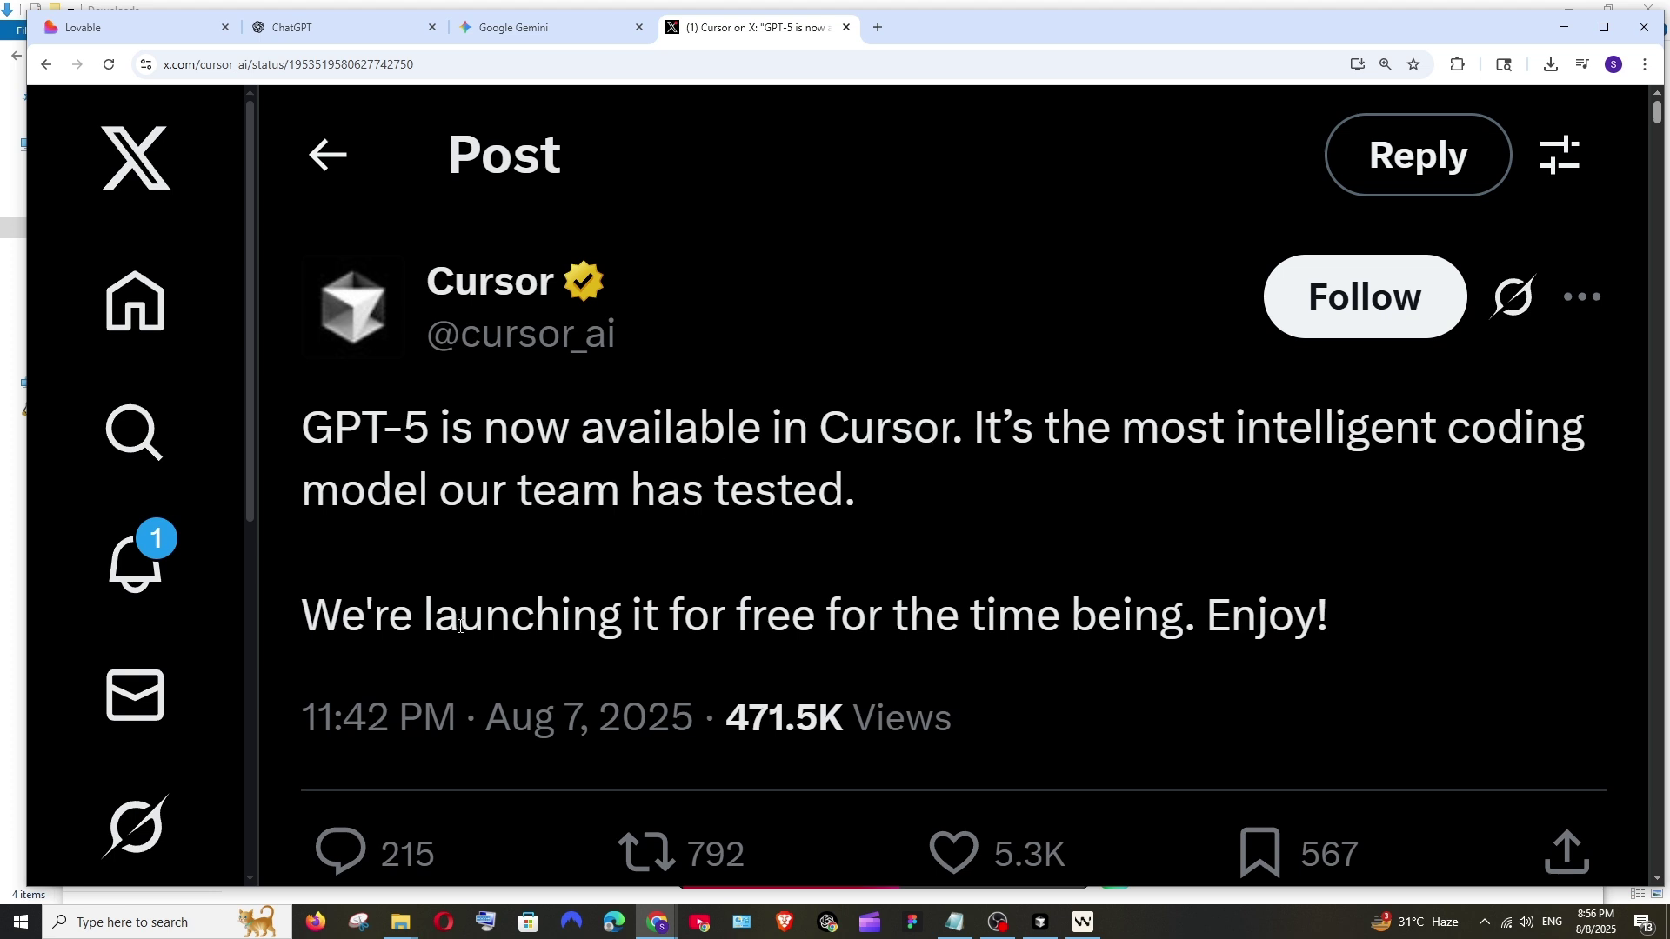
Step: Restore the Cursor editor and show its chat model list with gpt-5
{"action": "left_click", "coordinate": [1040, 922]}
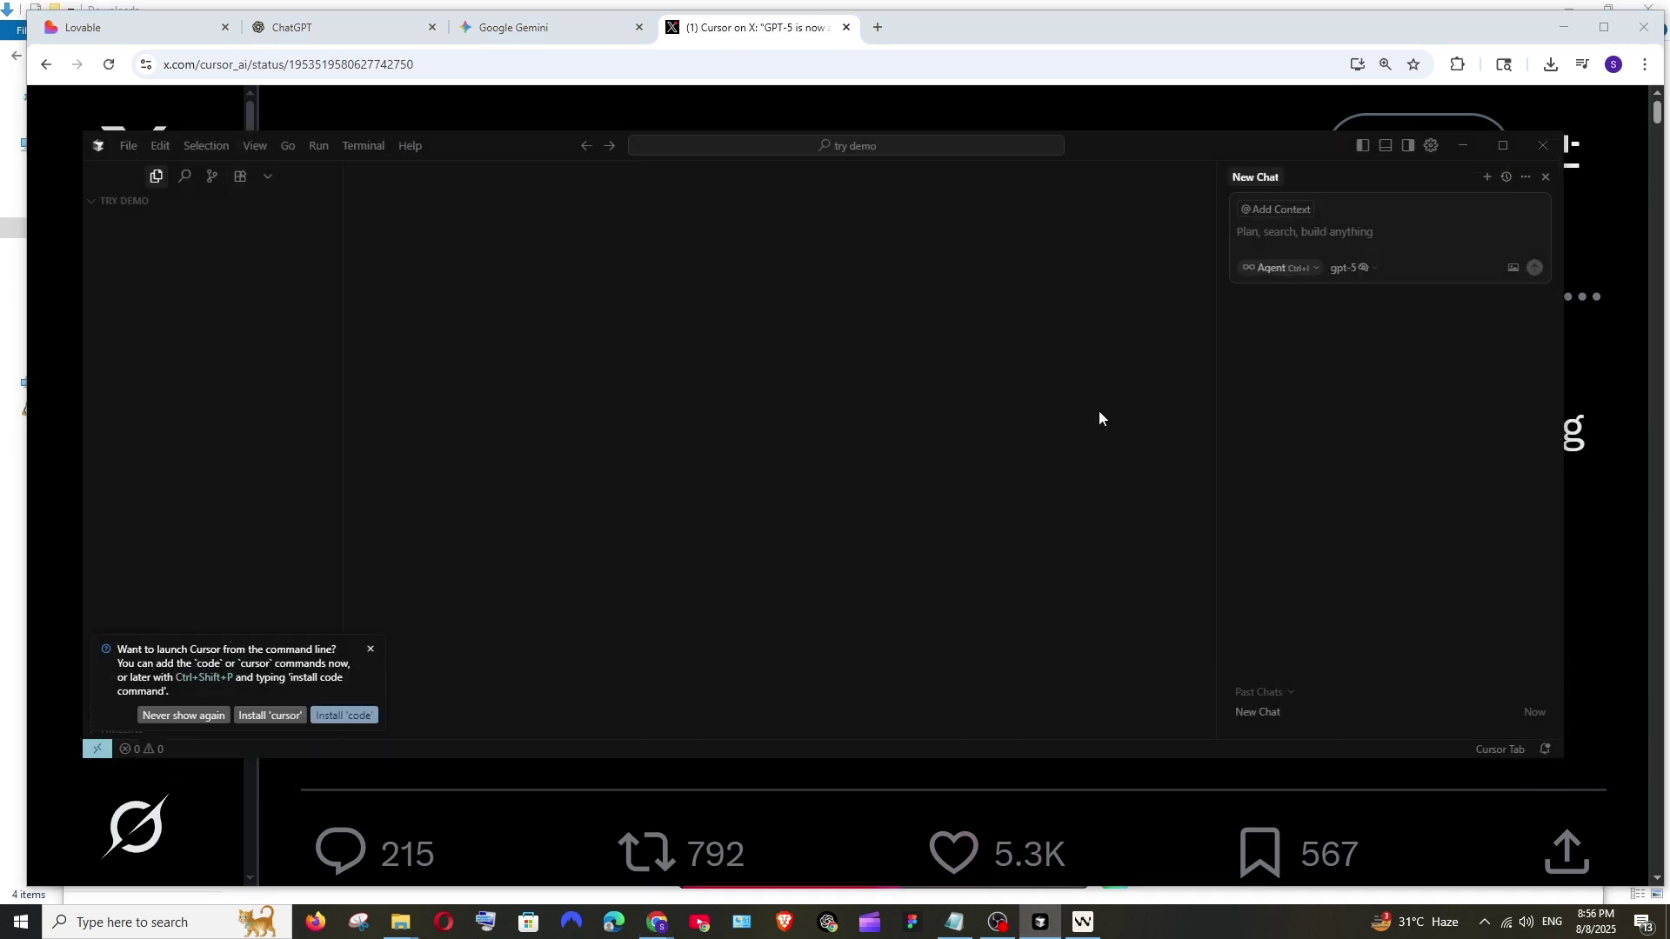
{"action": "left_click", "coordinate": [1368, 272]}
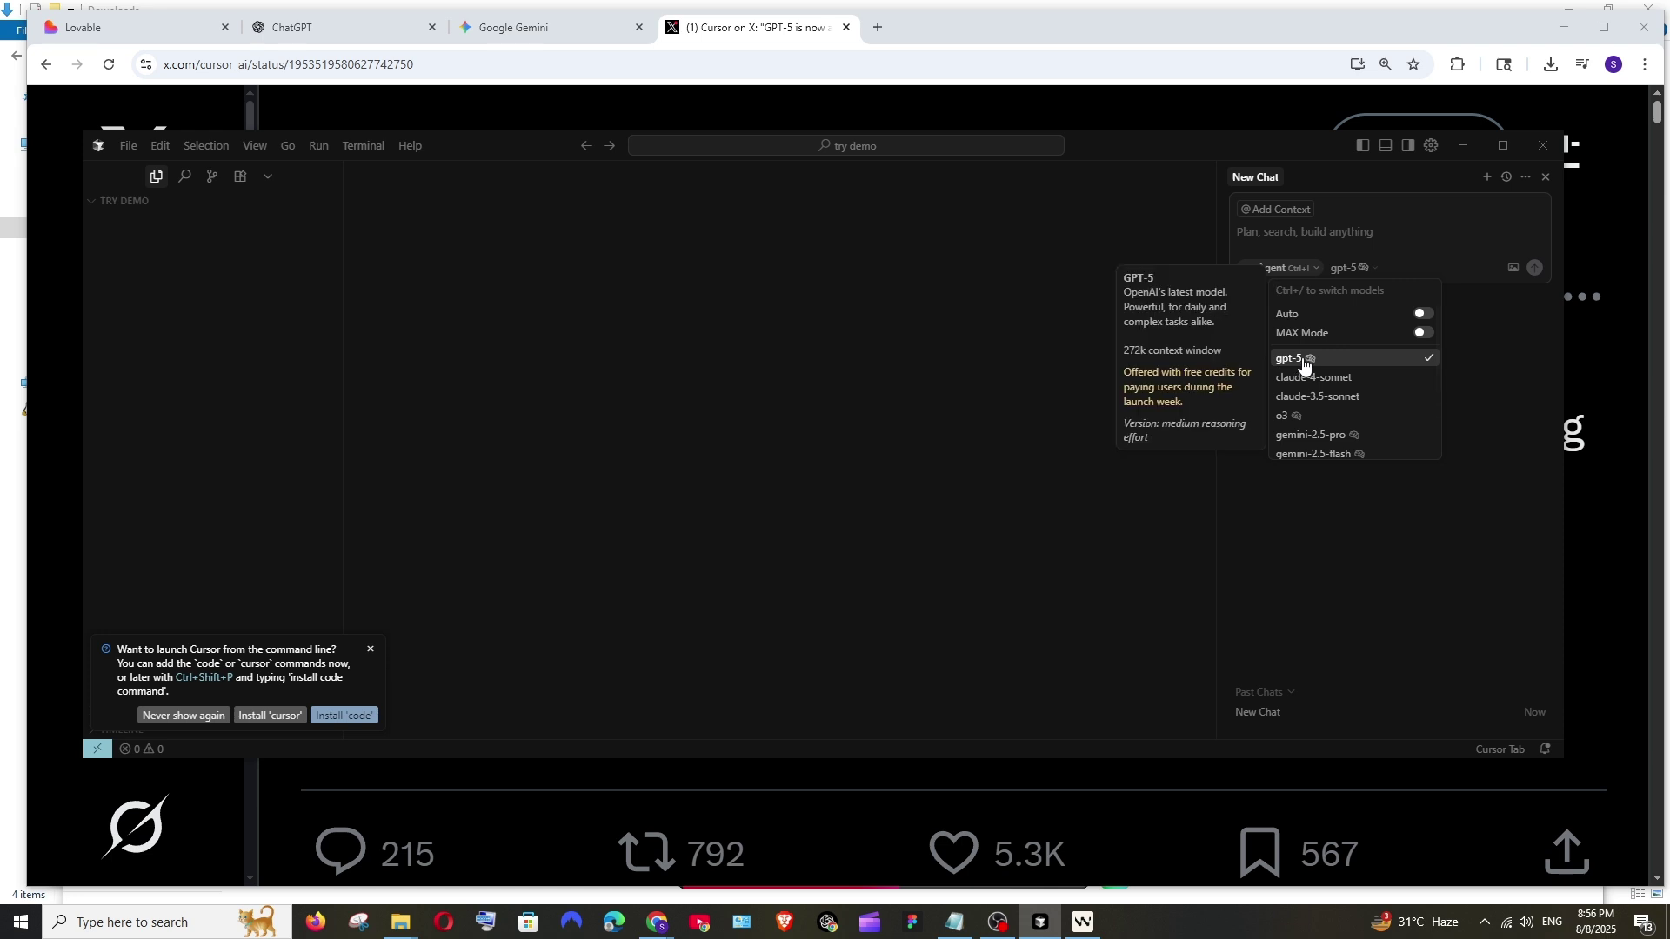
{"action": "mouse_move", "coordinate": [1292, 357]}
{"action": "scroll", "coordinate": [1331, 362], "scroll_direction": "down", "scroll_amount": 1}
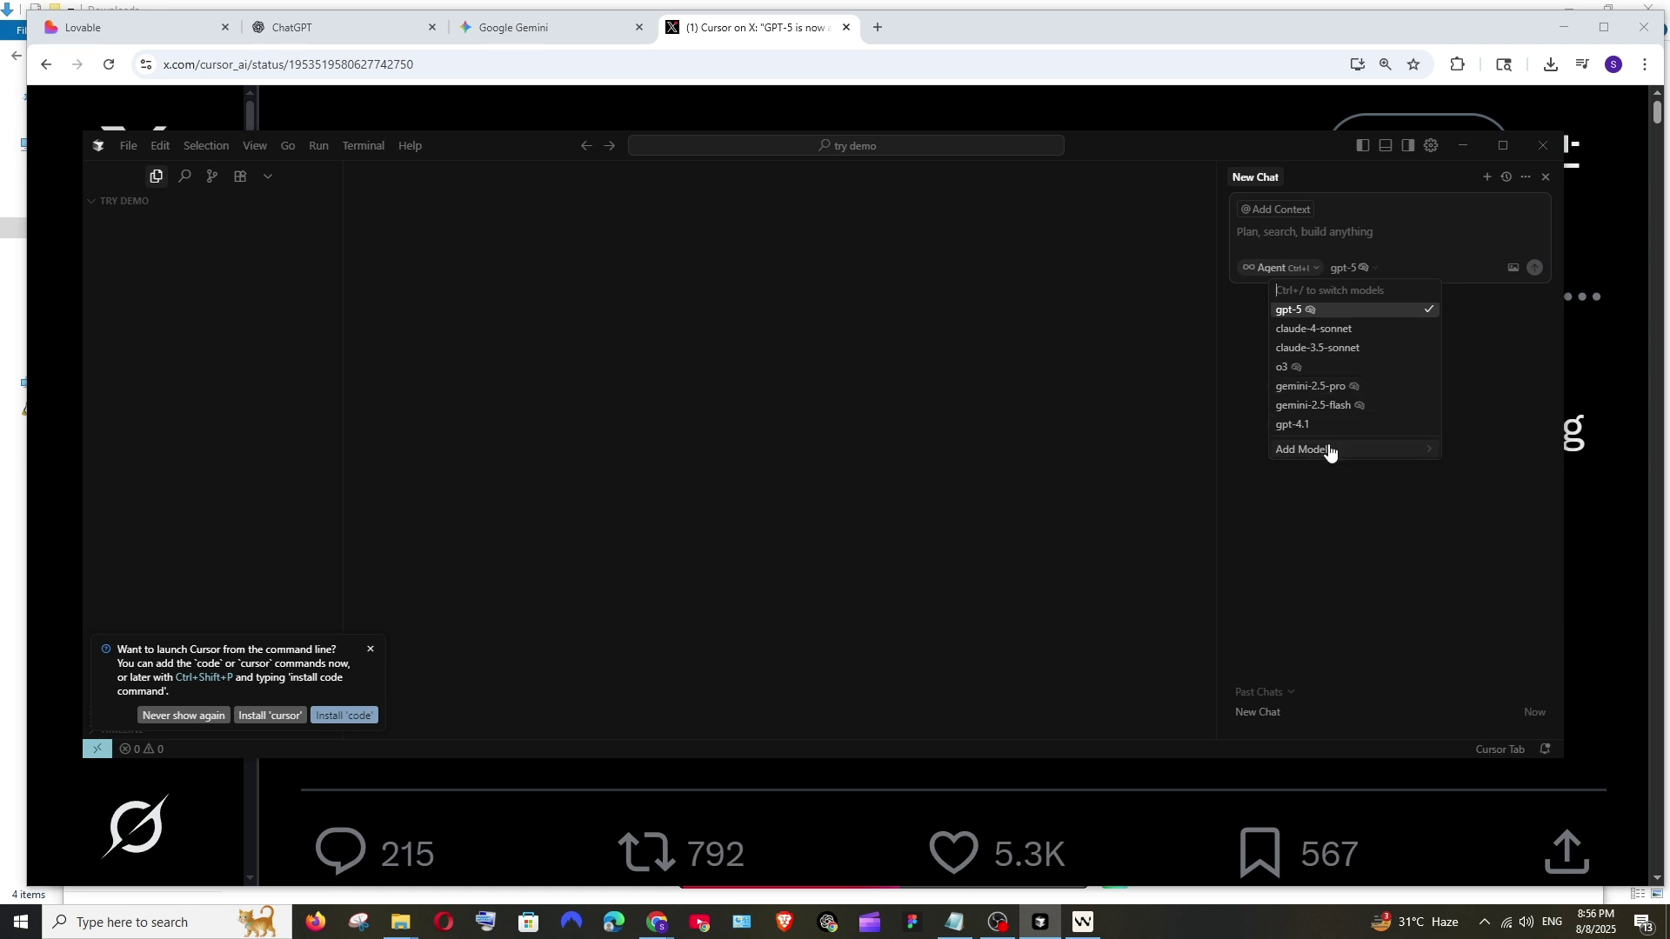
Step: In Cursor's model settings, list all models to show gpt-5 enabled
{"action": "left_click", "coordinate": [1329, 449]}
{"action": "scroll", "coordinate": [870, 376], "scroll_direction": "down", "scroll_amount": 3}
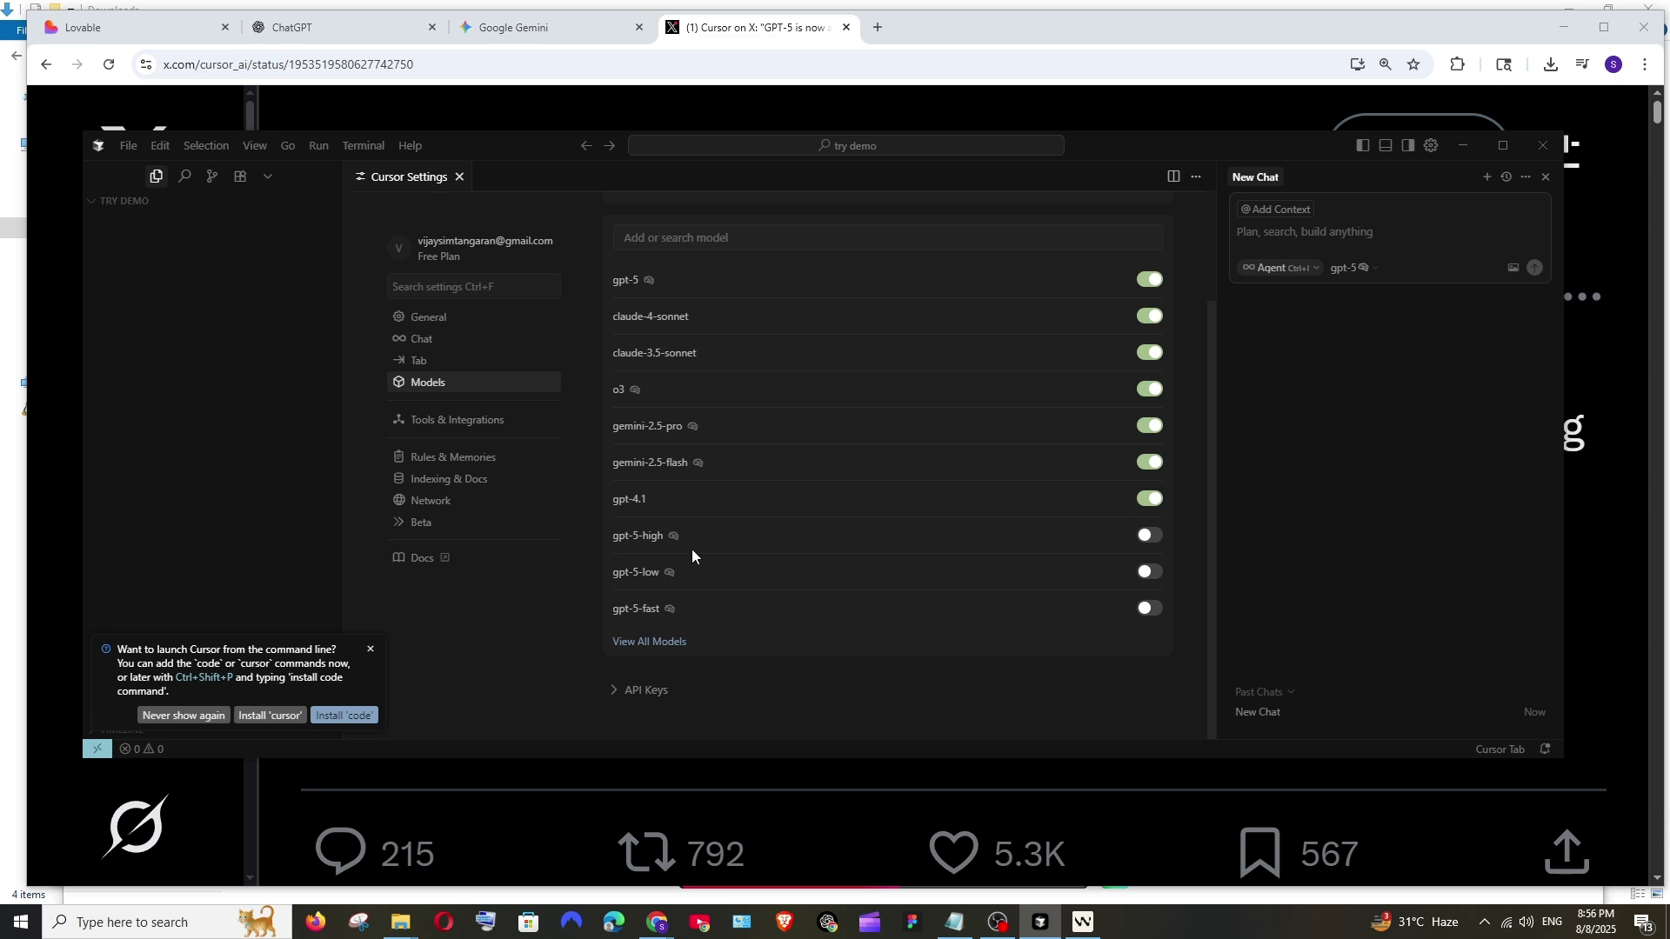
{"action": "left_click", "coordinate": [661, 641]}
{"action": "scroll", "coordinate": [771, 462], "scroll_direction": "down", "scroll_amount": 2}
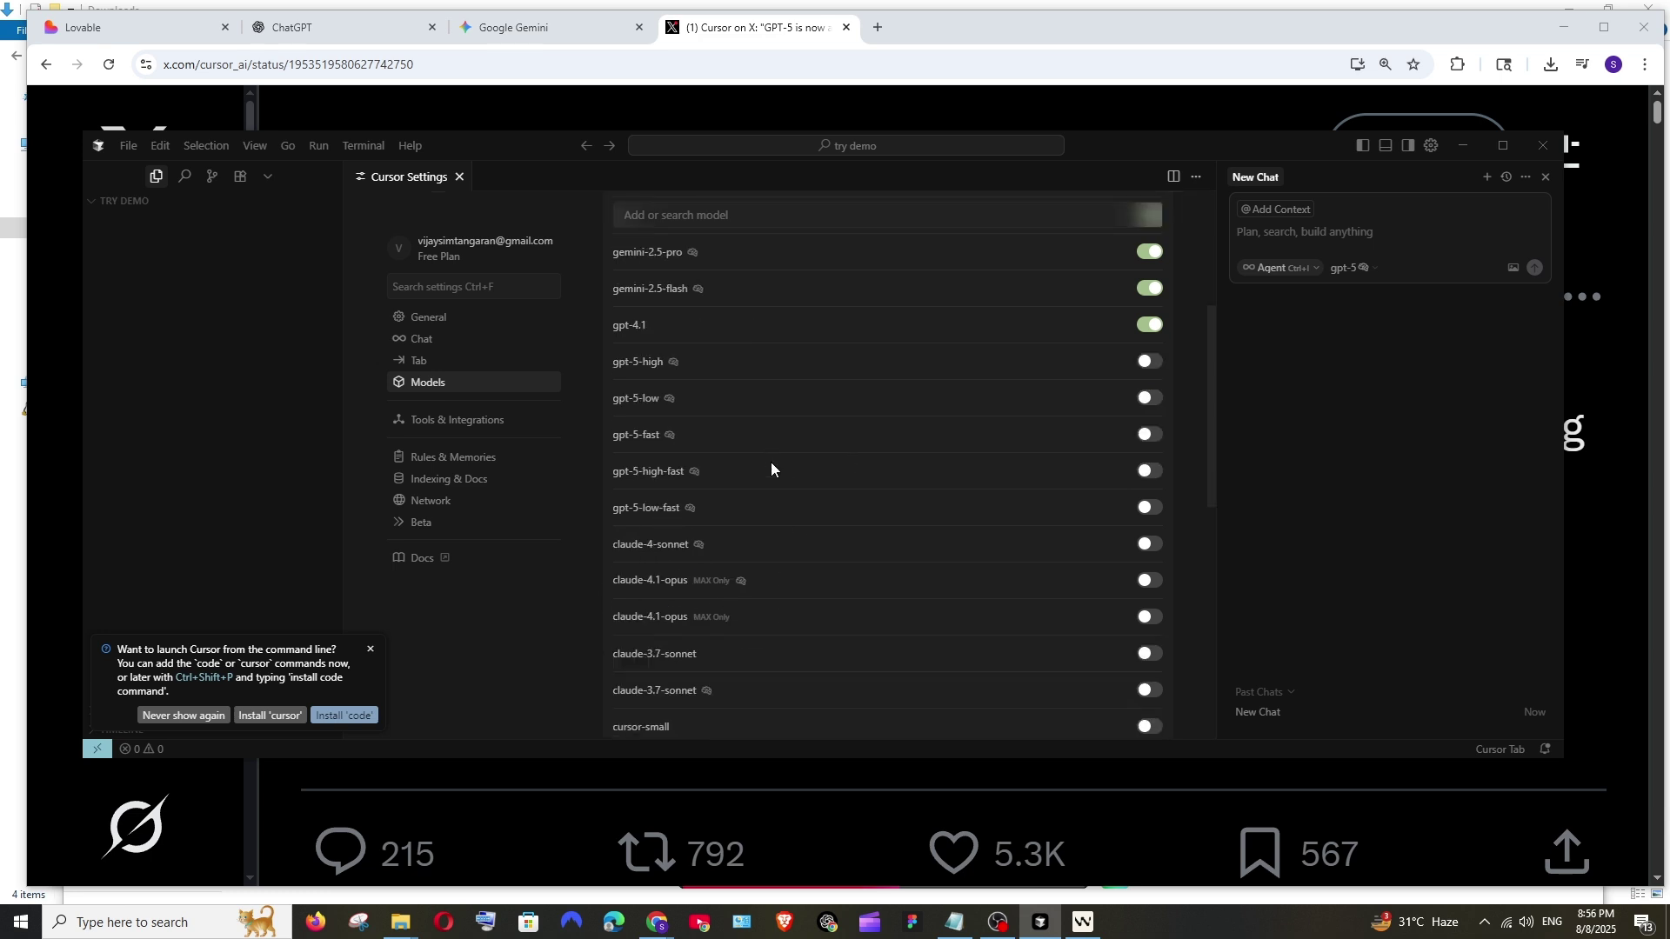
{"action": "scroll", "coordinate": [692, 470], "scroll_direction": "up", "scroll_amount": 1}
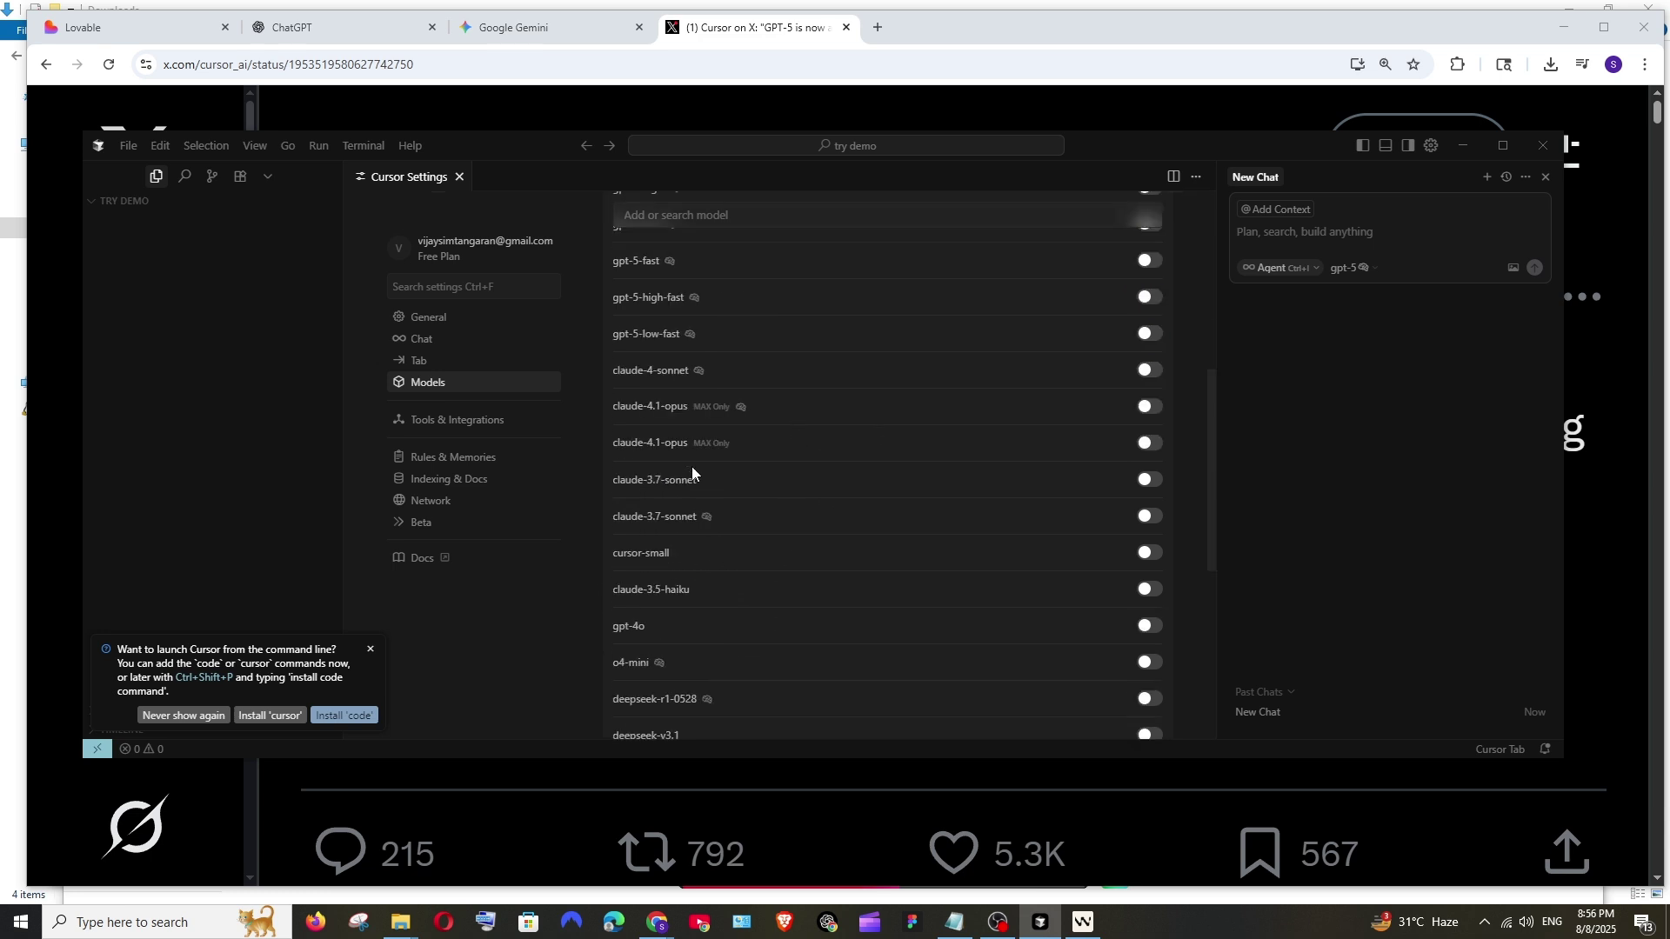
{"action": "scroll", "coordinate": [692, 467], "scroll_direction": "up", "scroll_amount": 1}
{"action": "scroll", "coordinate": [691, 466], "scroll_direction": "up", "scroll_amount": 2}
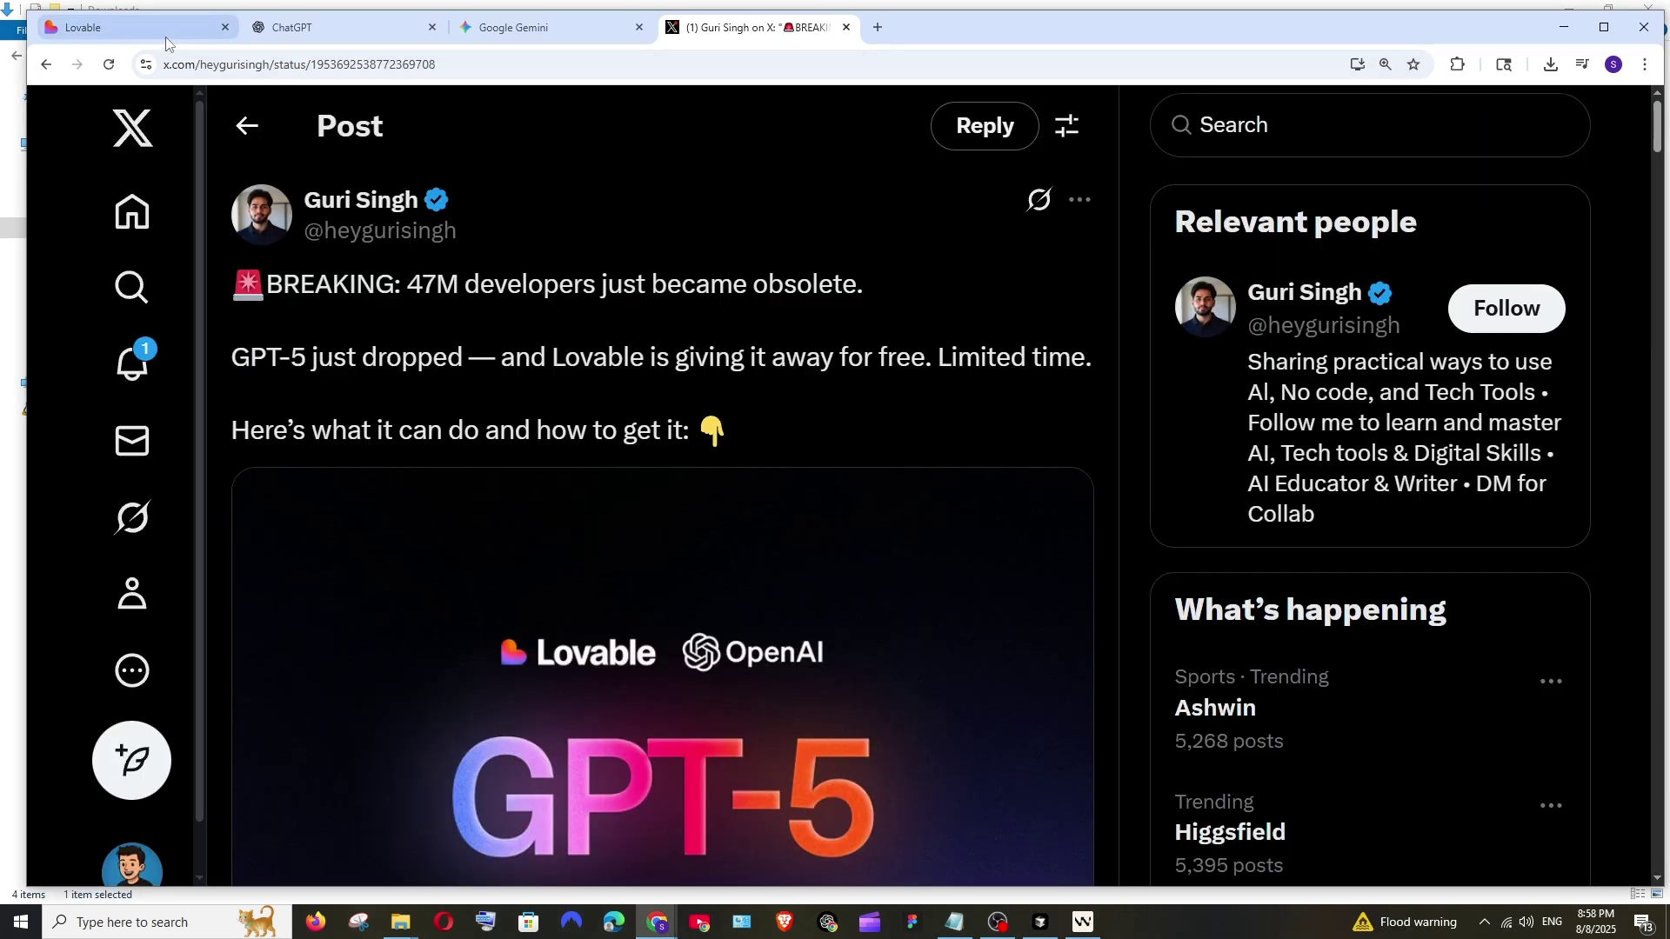
Step: Zoom in on the Lovable homepage to show GPT-5 as its build model
{"action": "left_click", "coordinate": [153, 33]}
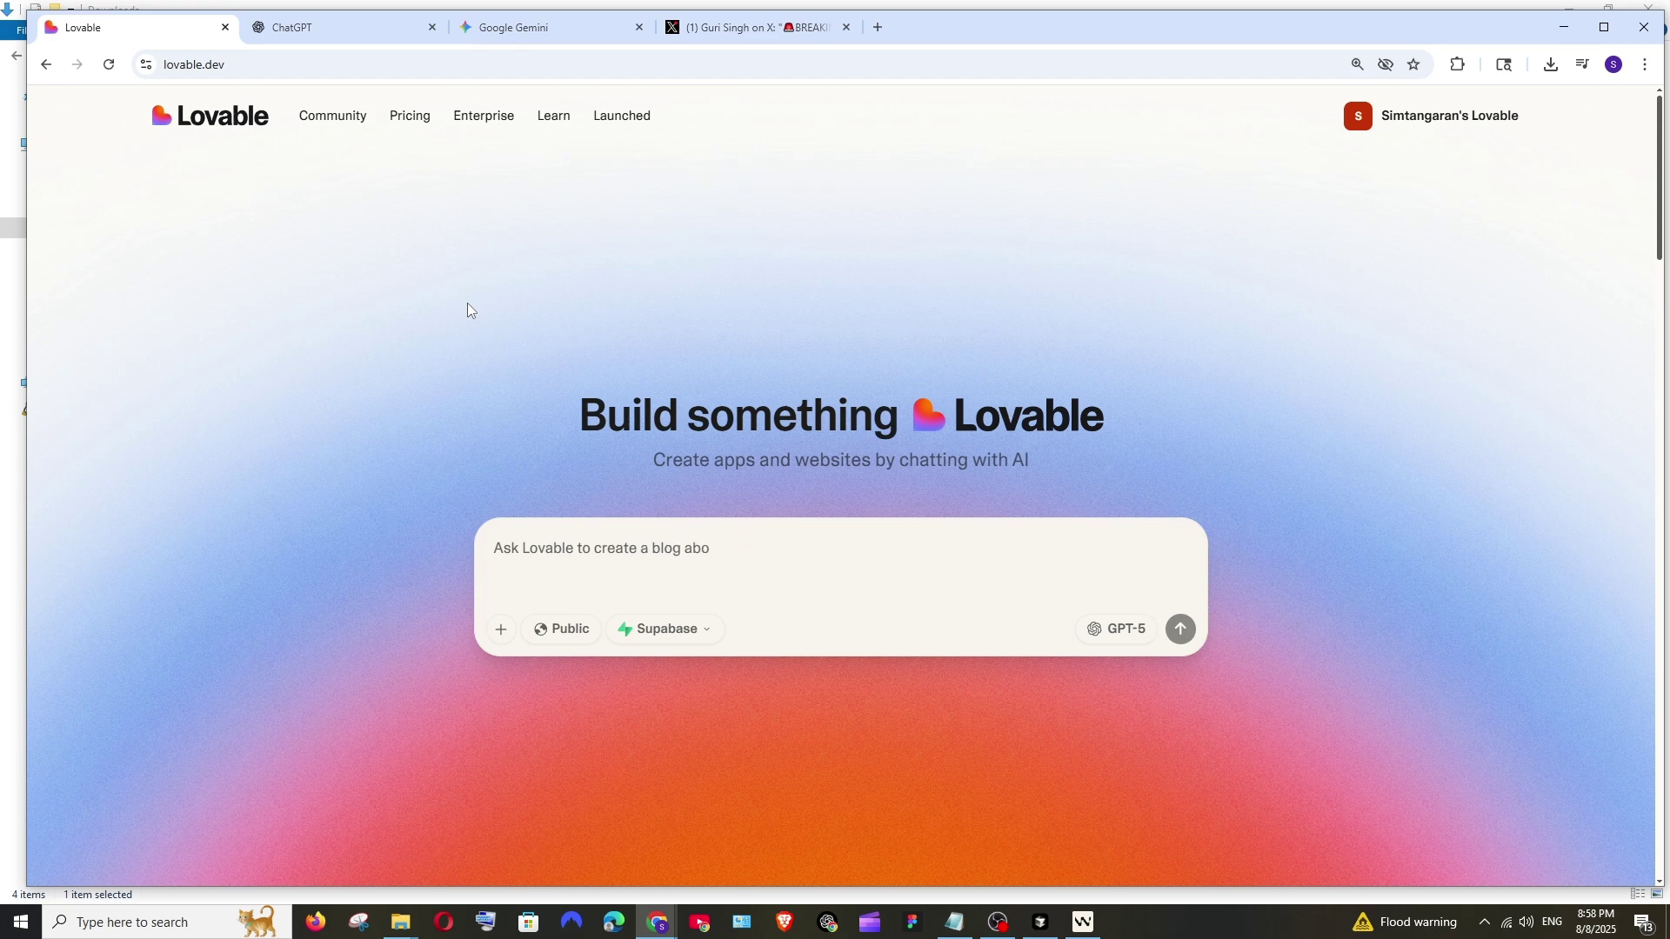
{"action": "left_click", "coordinate": [264, 63]}
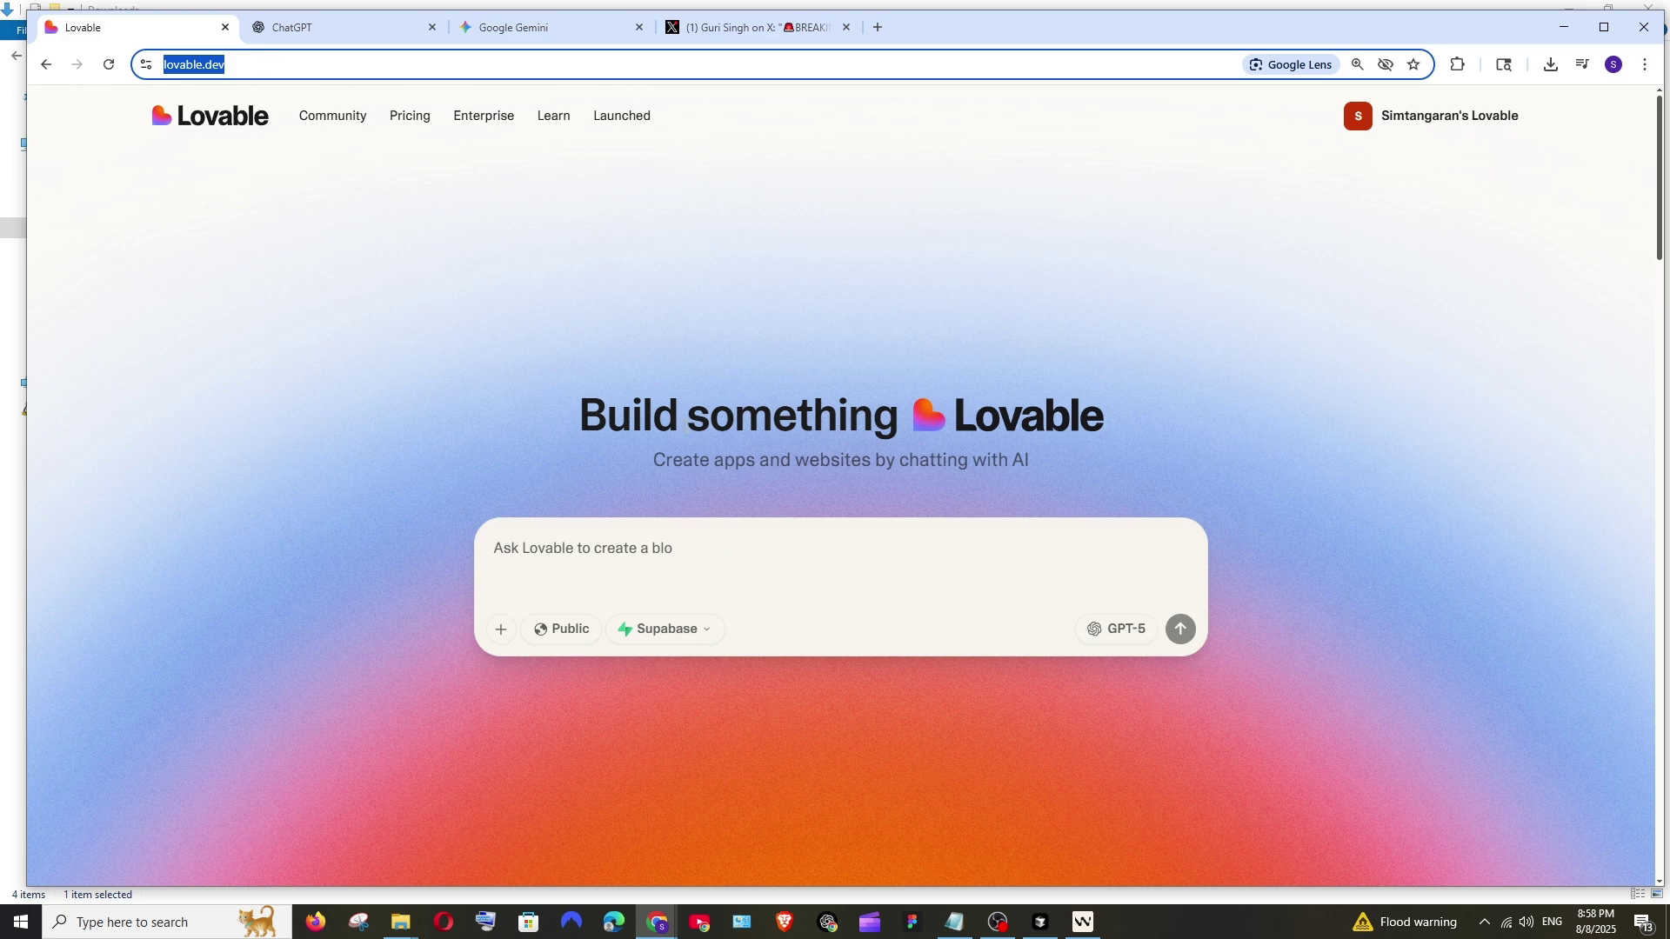
{"action": "key", "text": "ctrl+plus"}
{"action": "key", "text": "ctrl+plus"}
{"action": "key", "text": "ctrl+plus"}
{"action": "left_click", "coordinate": [1203, 670]}
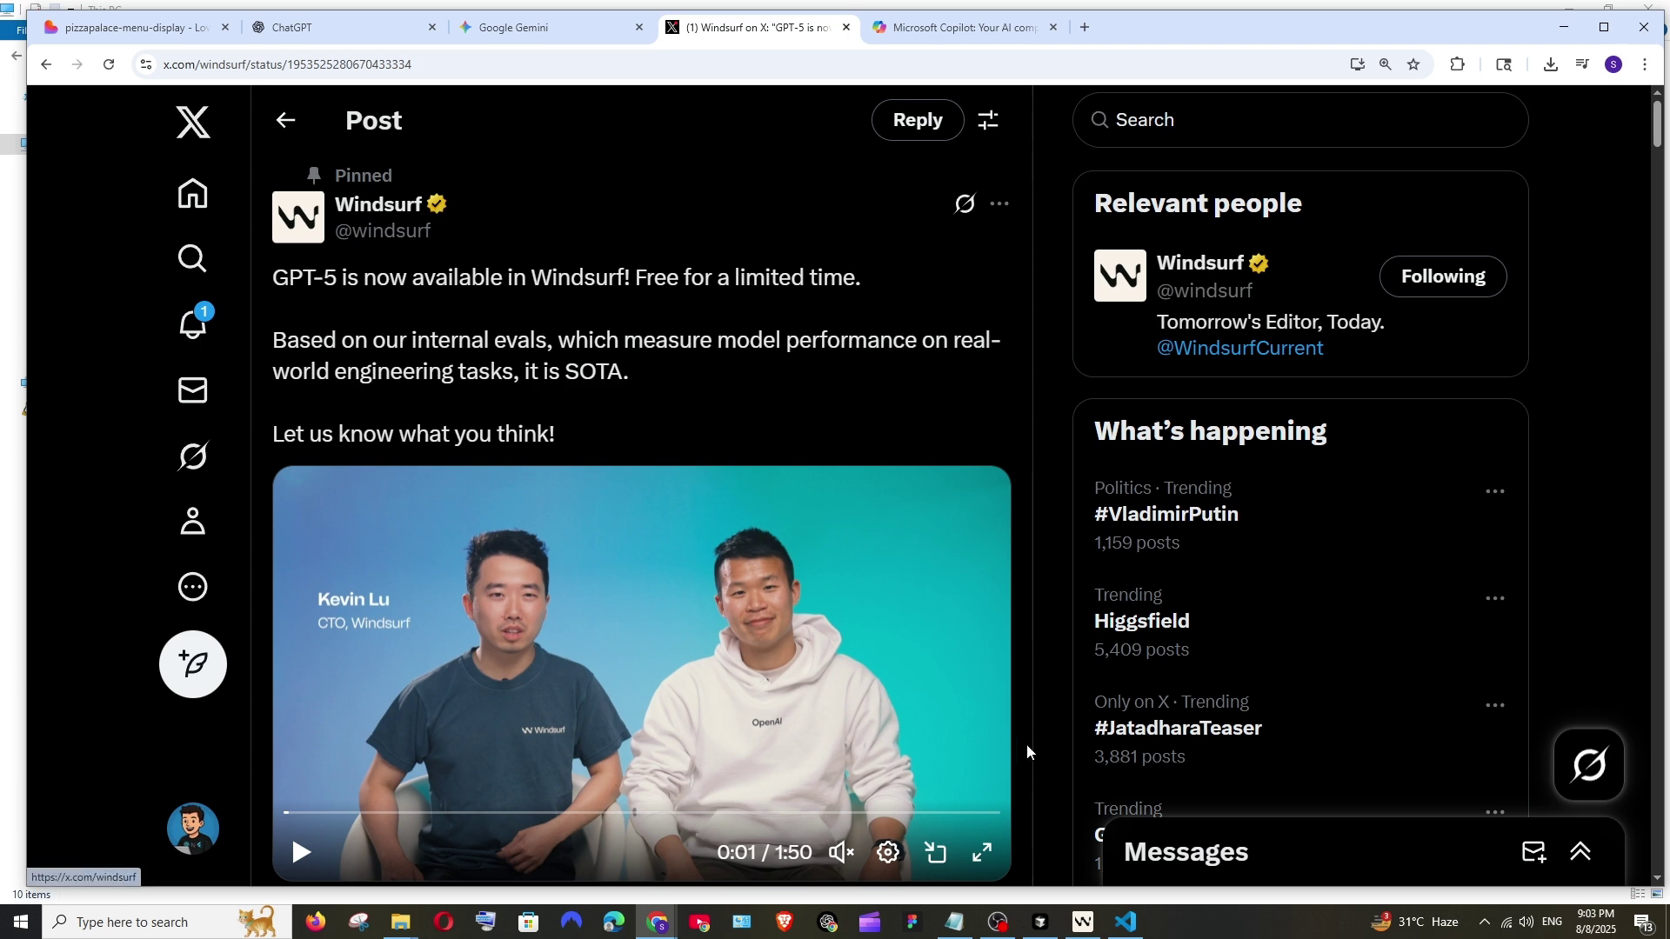
Step: Show Windsurf's Cascade model list with GPT-5 low and high reasoning, then minimize it
{"action": "left_click", "coordinate": [1085, 921]}
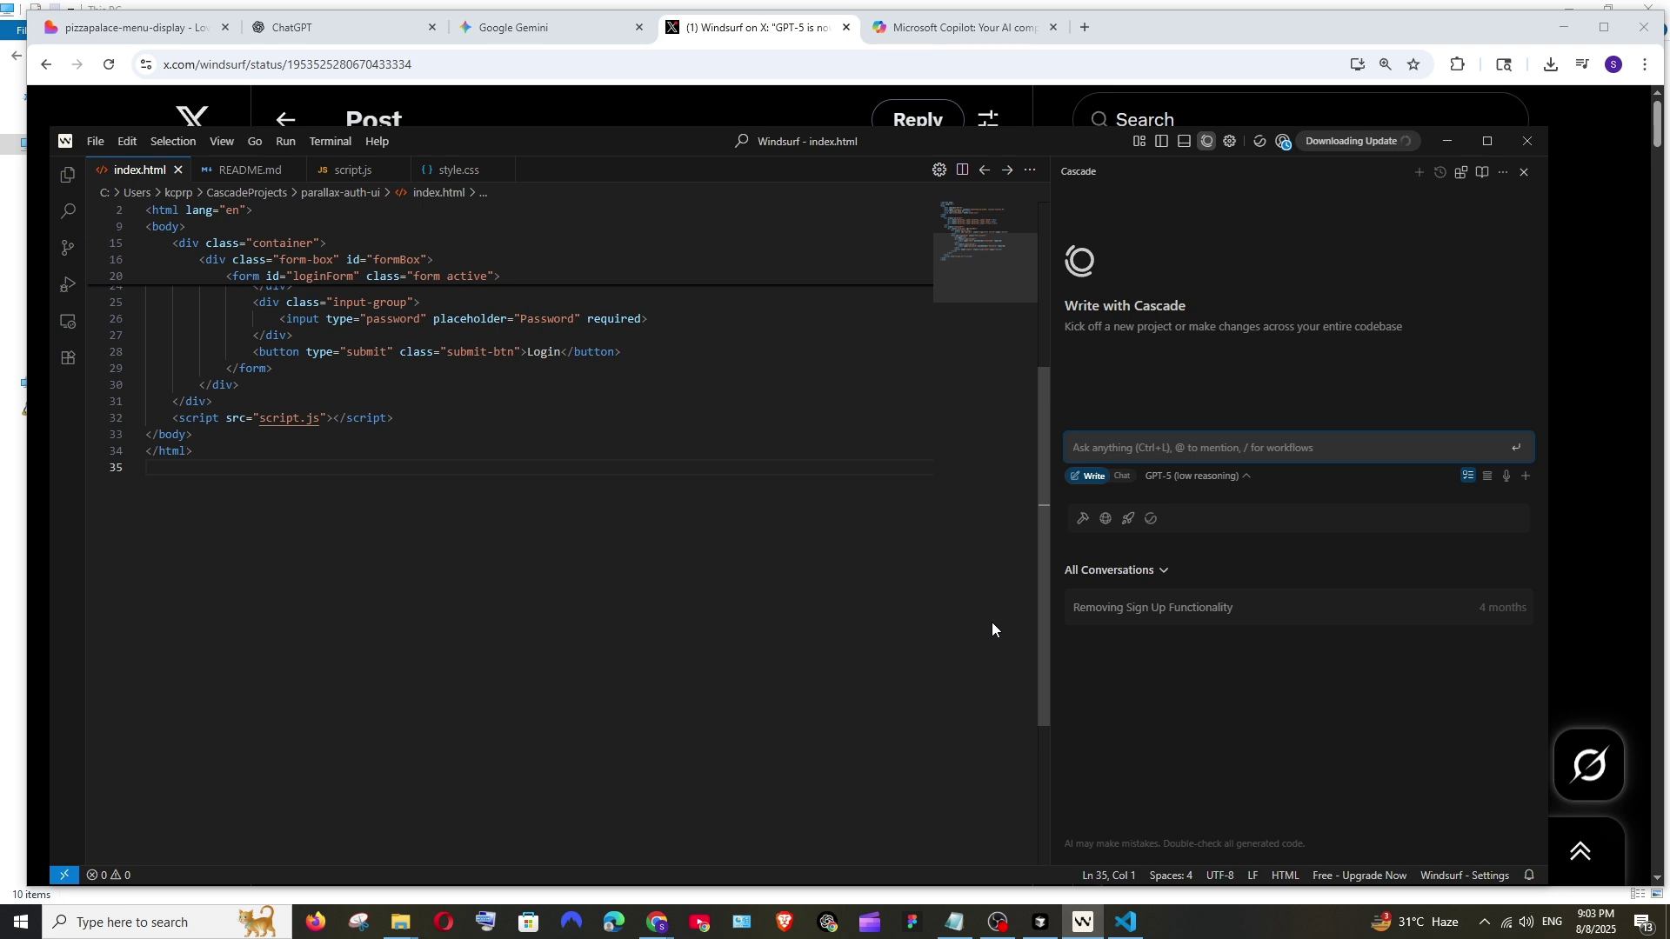
{"action": "left_click", "coordinate": [1199, 476]}
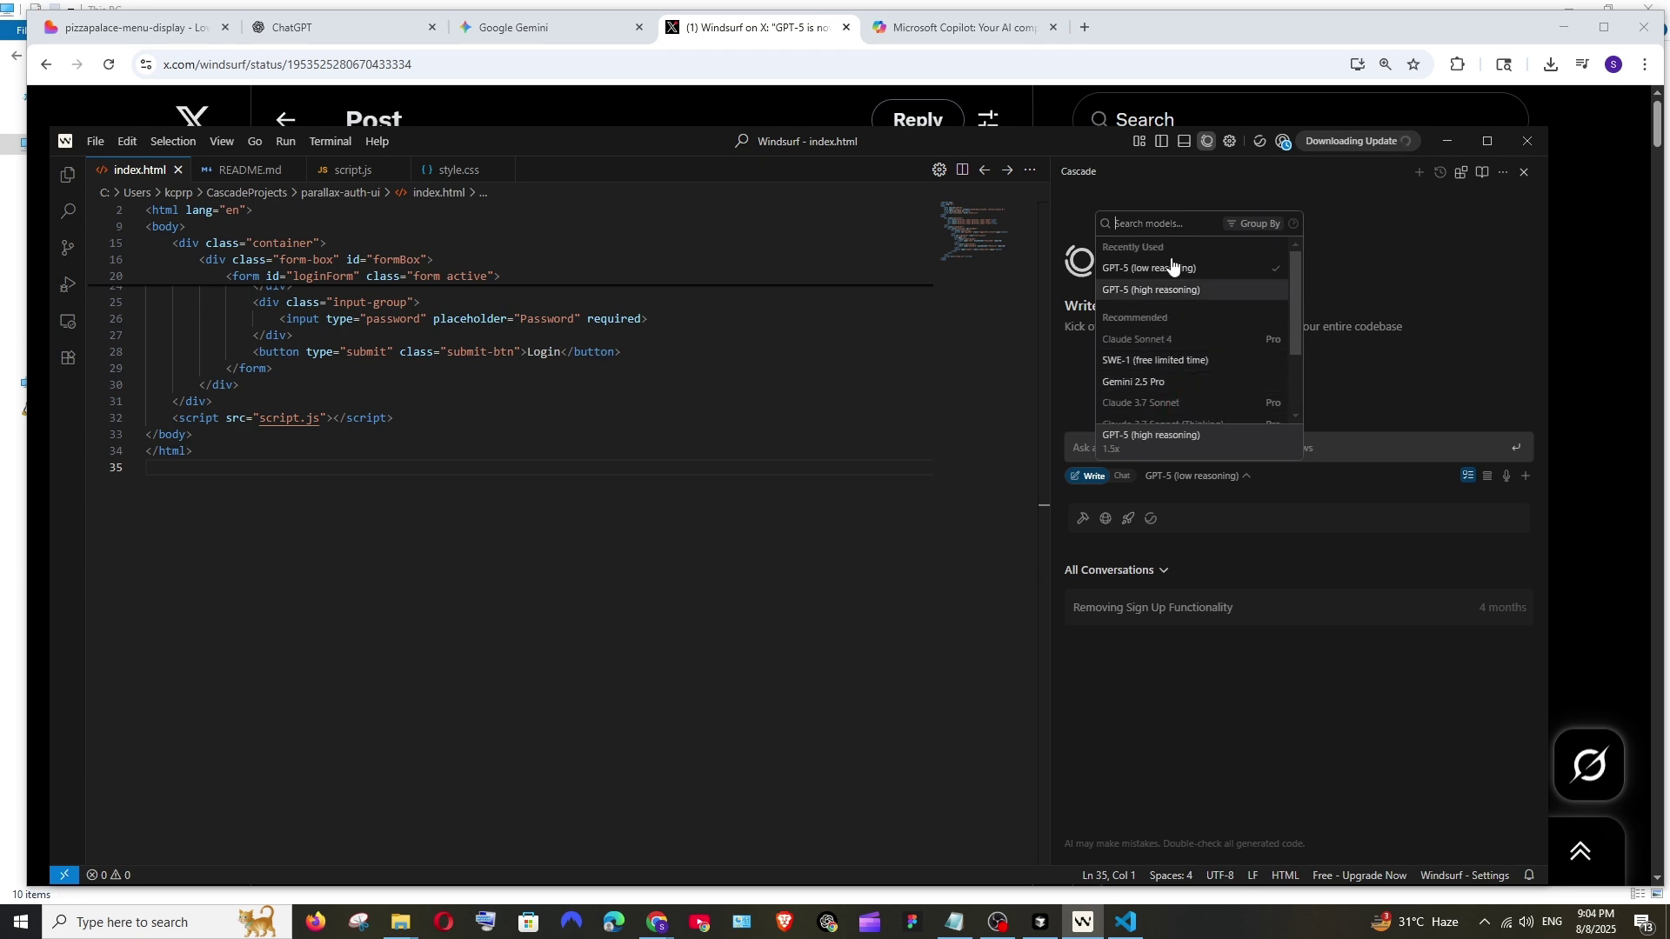
{"action": "left_click", "coordinate": [1448, 139]}
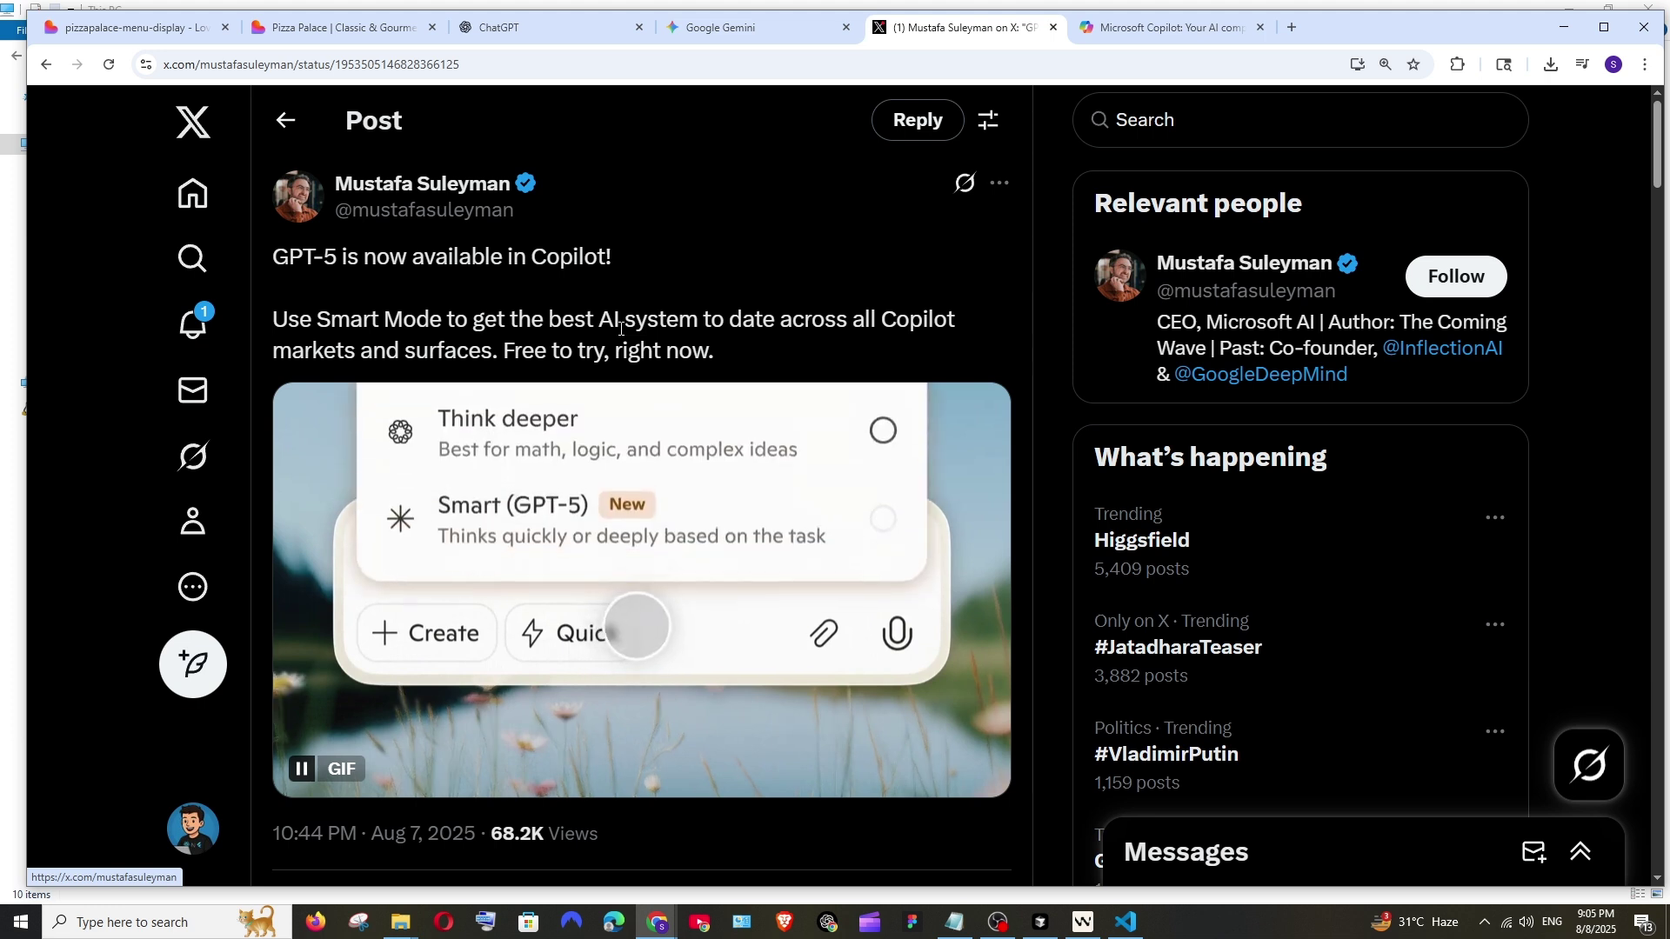
Step: Choose Smart (GPT-5) as the response mode in Microsoft Copilot
{"action": "left_click", "coordinate": [1170, 27]}
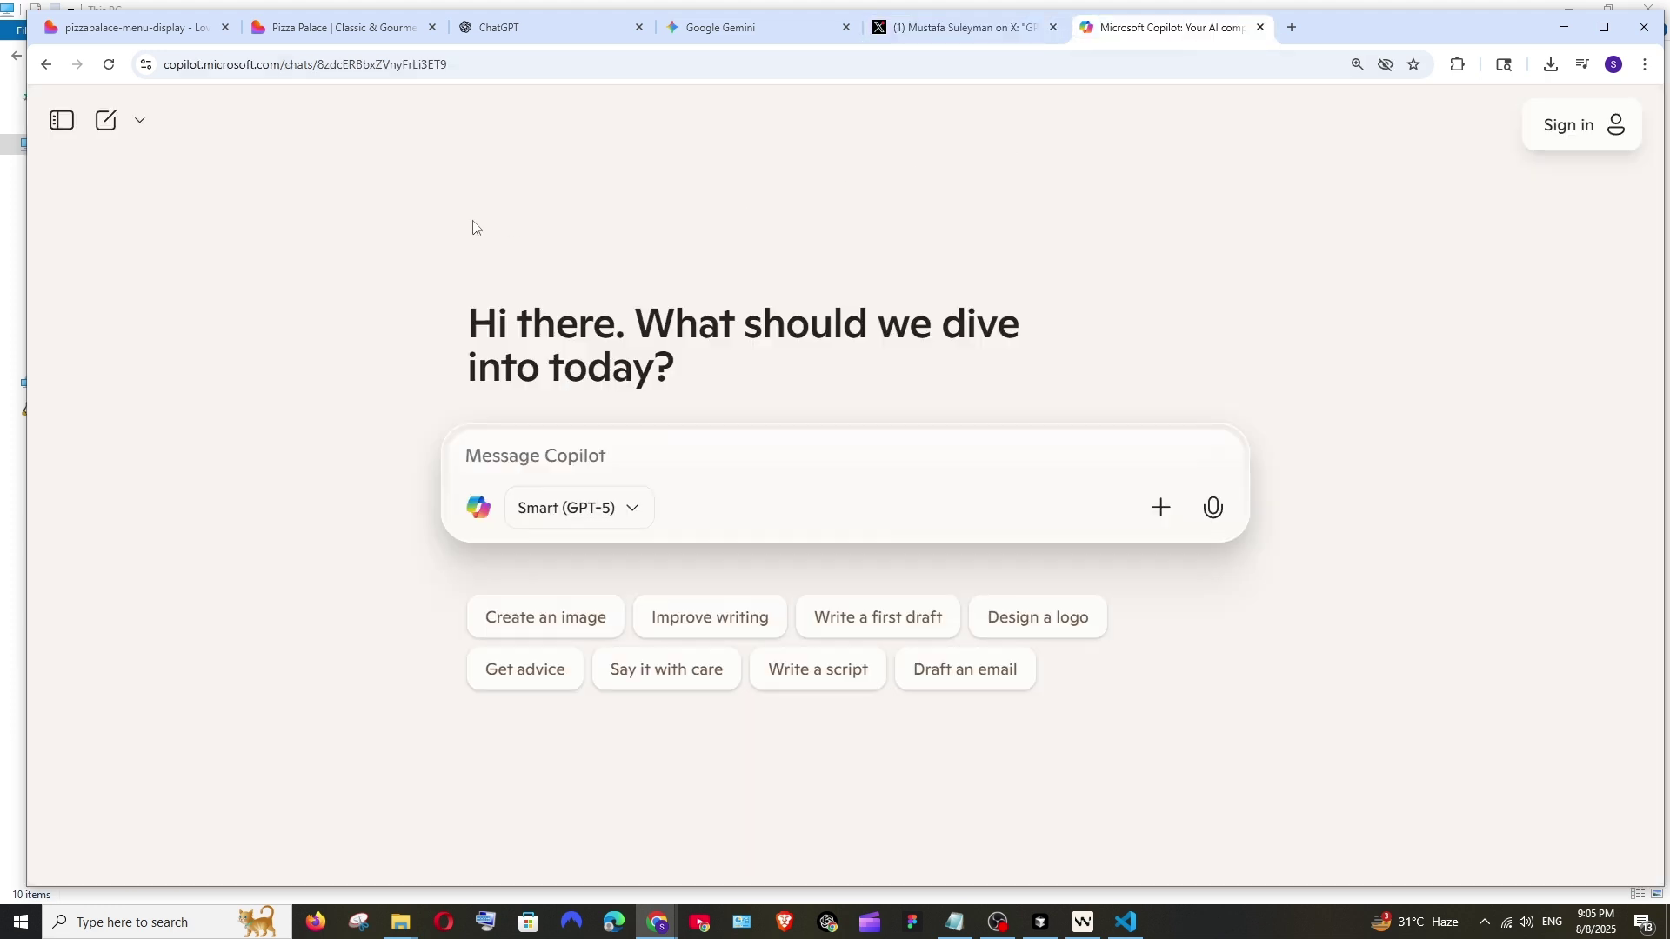
{"action": "left_click", "coordinate": [578, 519]}
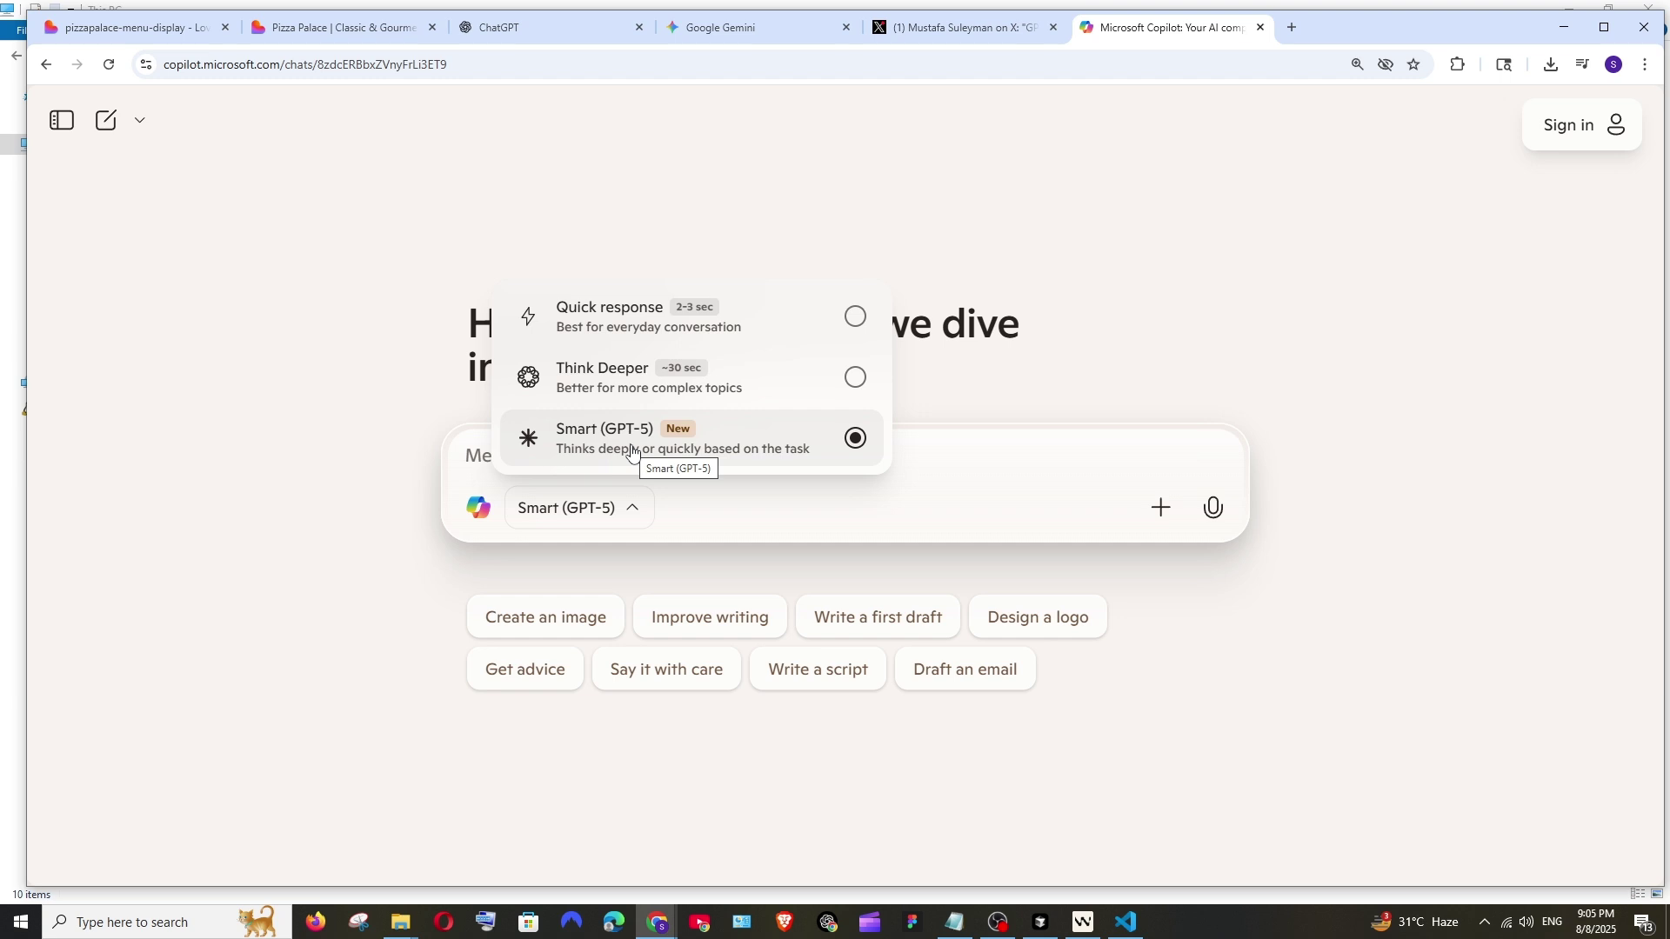
{"action": "left_click", "coordinate": [632, 449]}
{"action": "left_click", "coordinate": [567, 502]}
{"action": "left_click", "coordinate": [663, 452]}
{"action": "key", "text": "ctrl+3"}
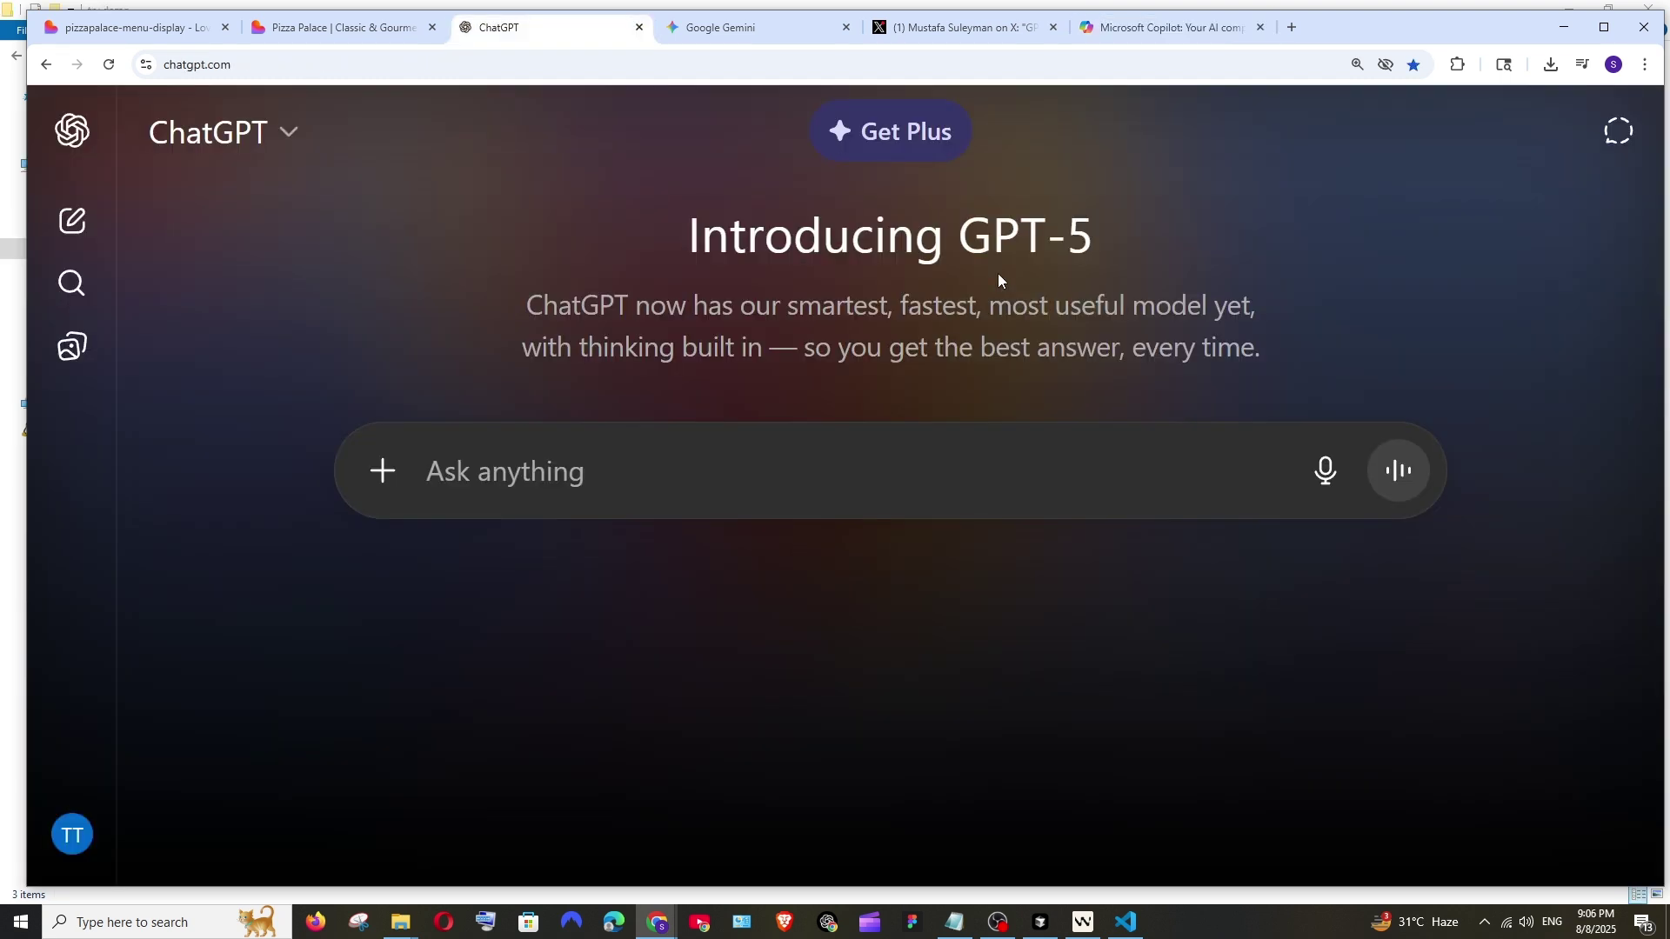